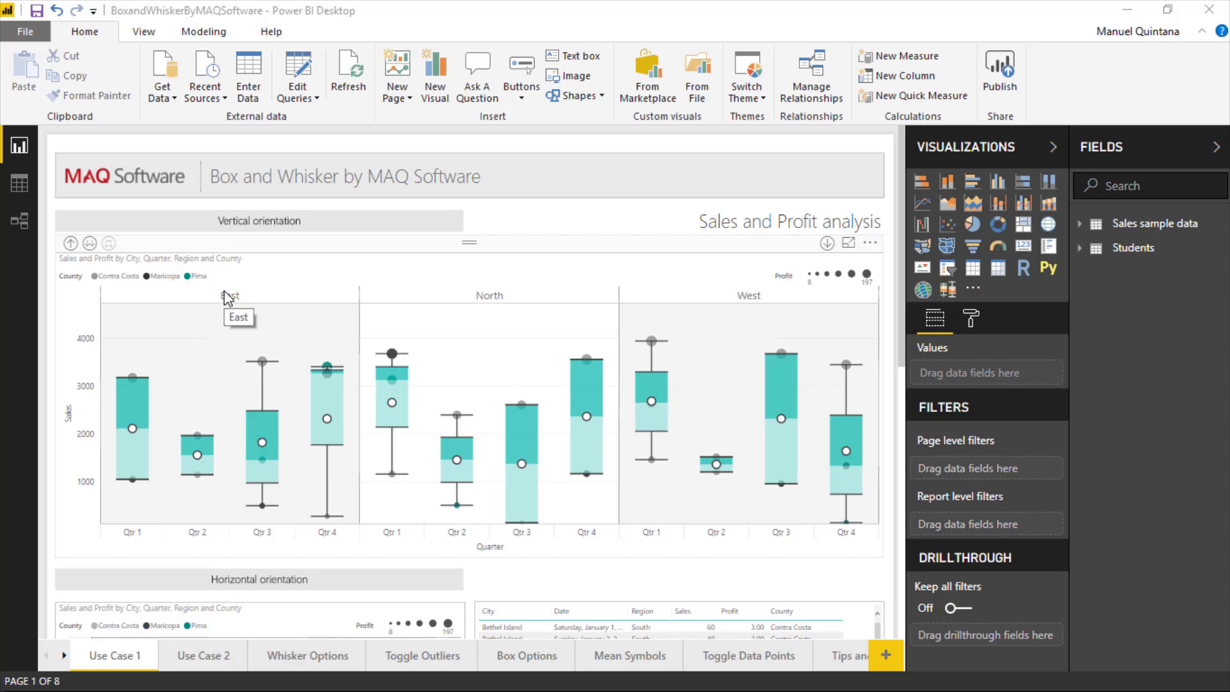
Select the Use Case 1 Sales-by-quarter box chart and read the tooltip statistics of its boxes.
left_click(283, 269)
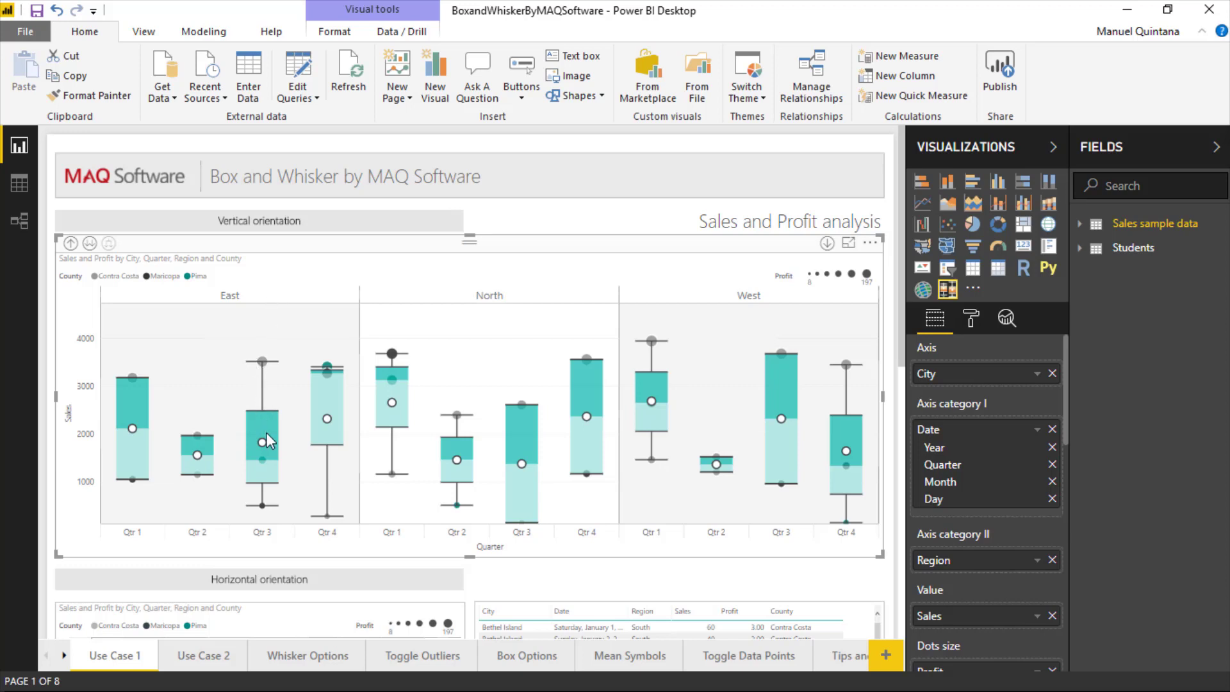
mouse_move(276, 433)
mouse_move(272, 508)
mouse_move(277, 368)
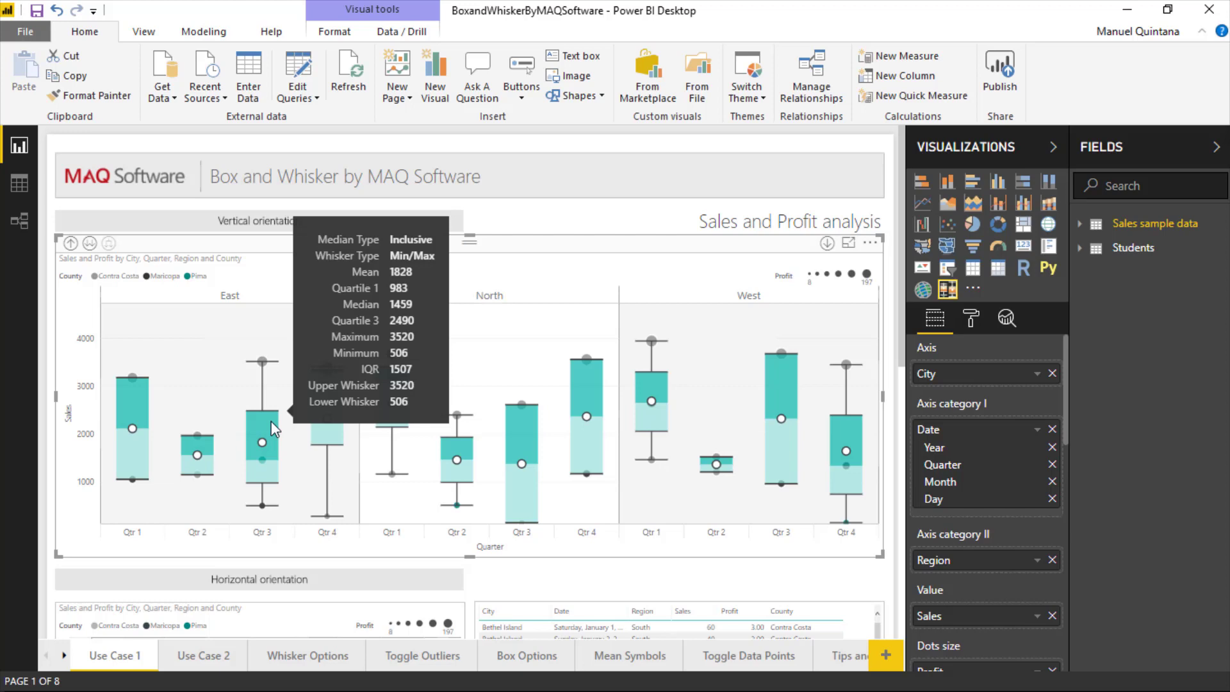
Visit the Use Case 2 page, then switch to the Whisker Options page.
left_click(221, 656)
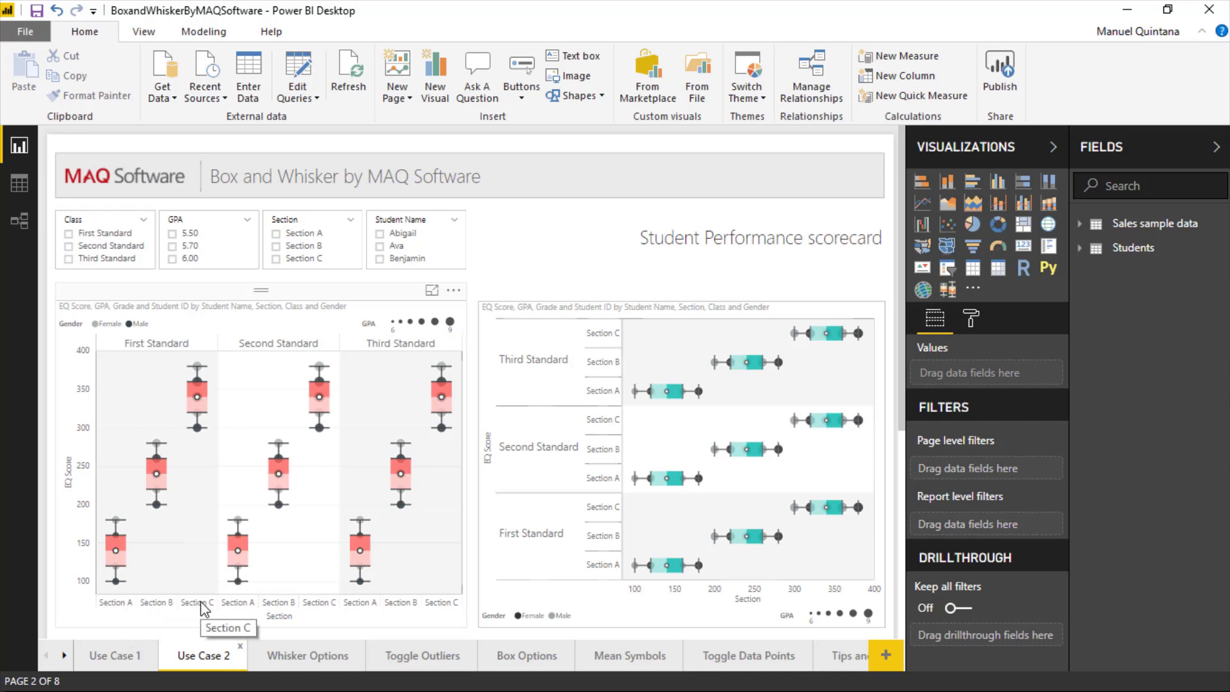
left_click(297, 655)
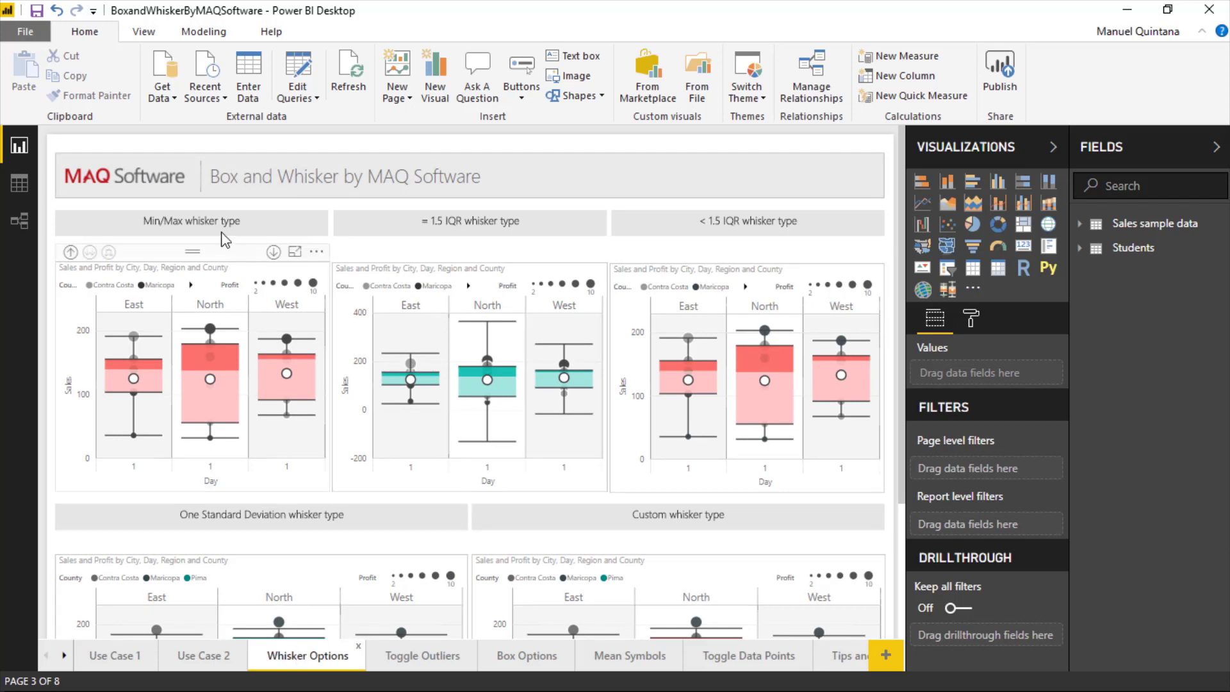
Show the Min/Max whisker chart's Box options in the Format pane.
left_click(226, 259)
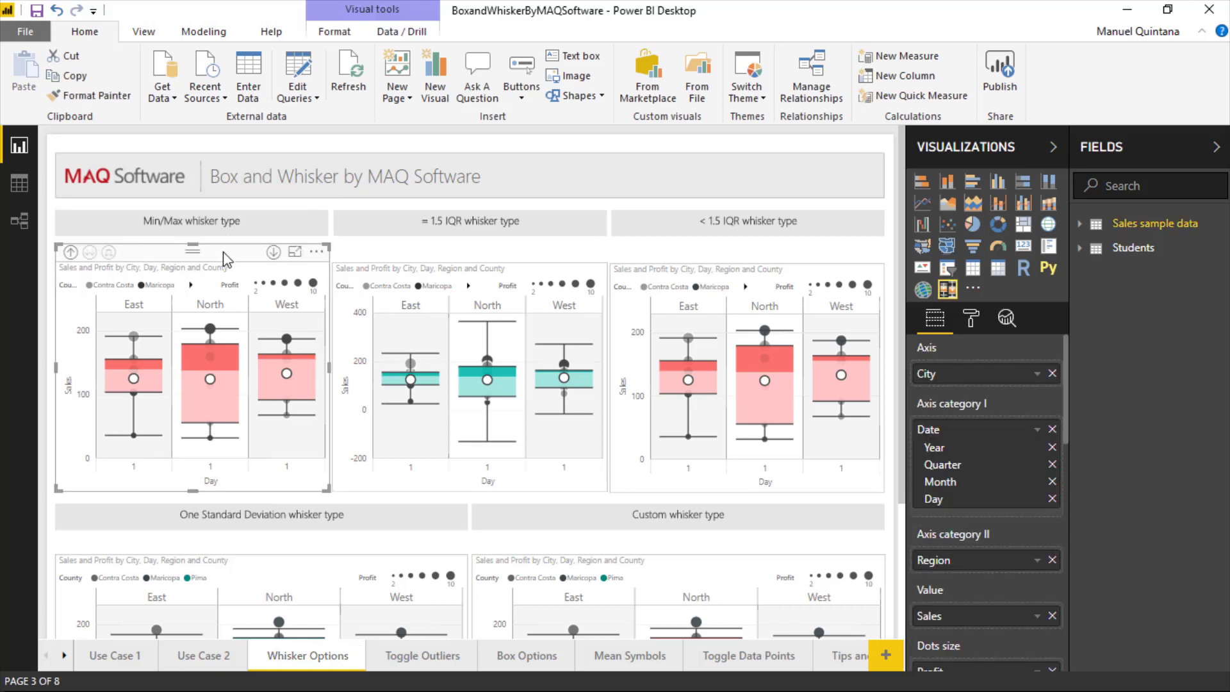
left_click(982, 325)
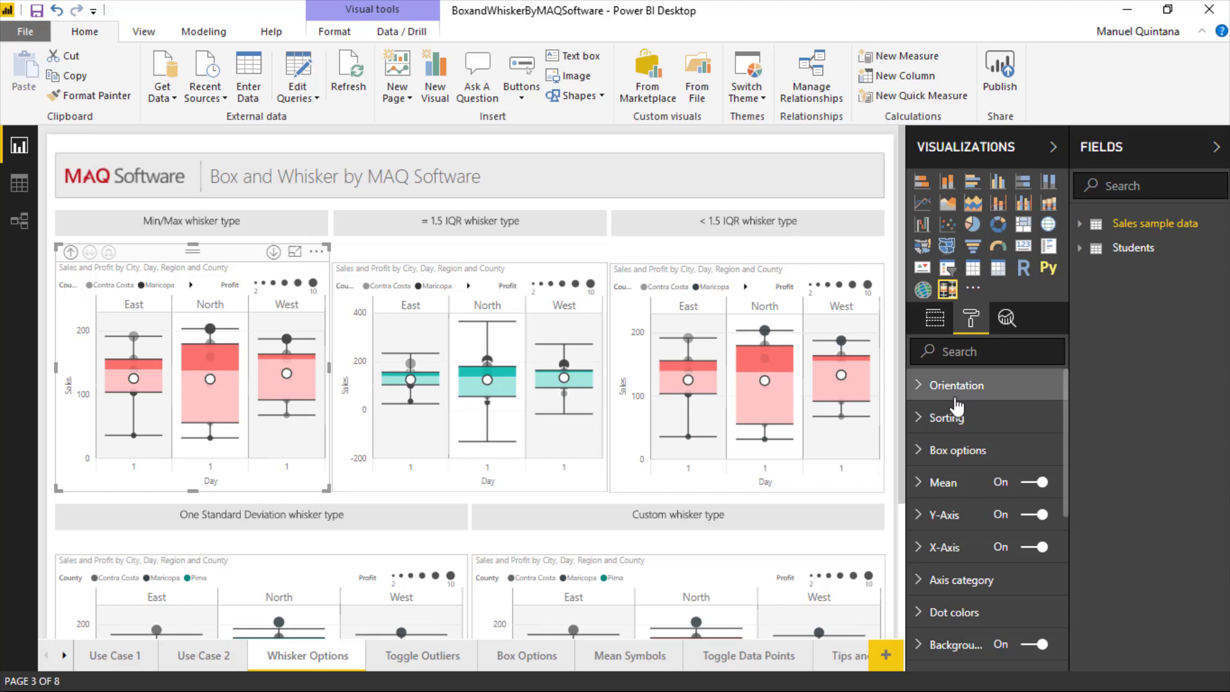
left_click(954, 451)
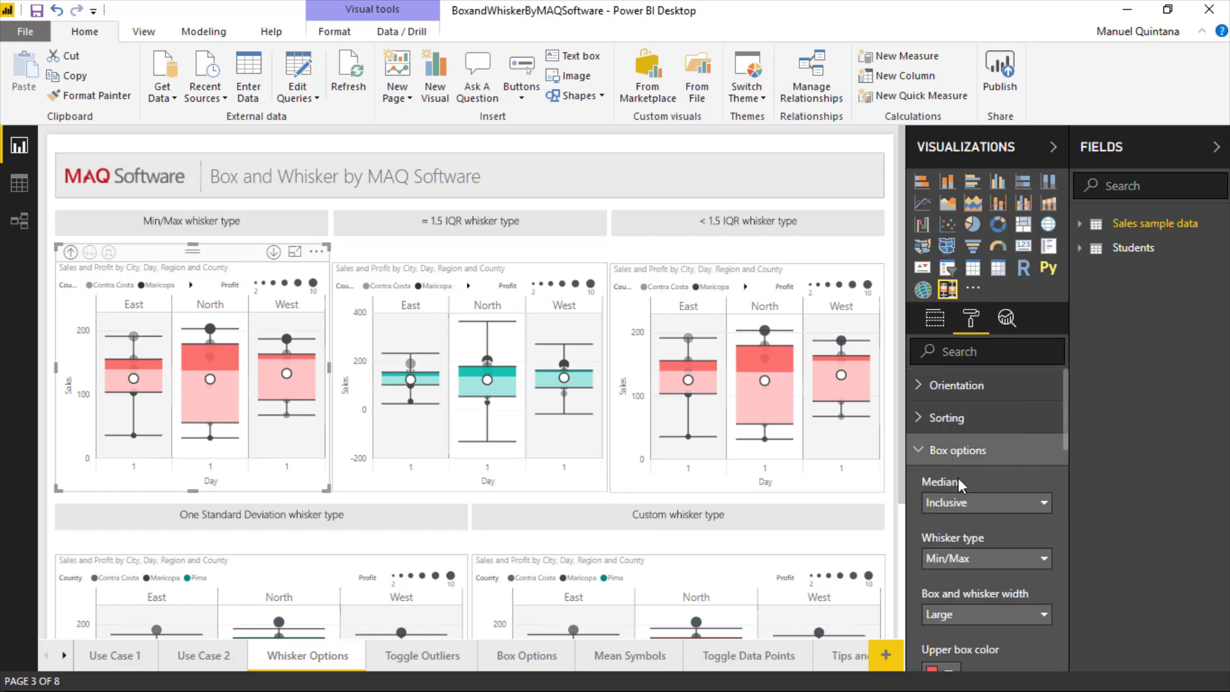
scroll(960, 473, "down", 2)
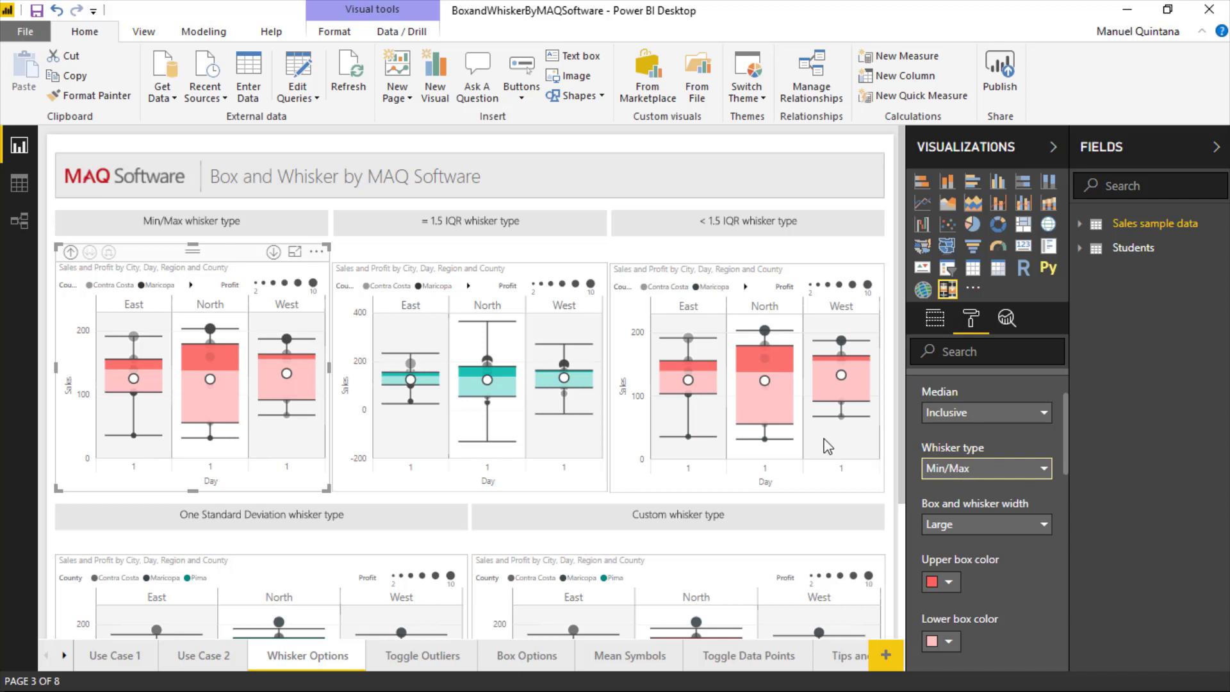
Compare the = 1.5 IQR and < 1.5 IQR charts and list the five whisker types.
left_click(474, 255)
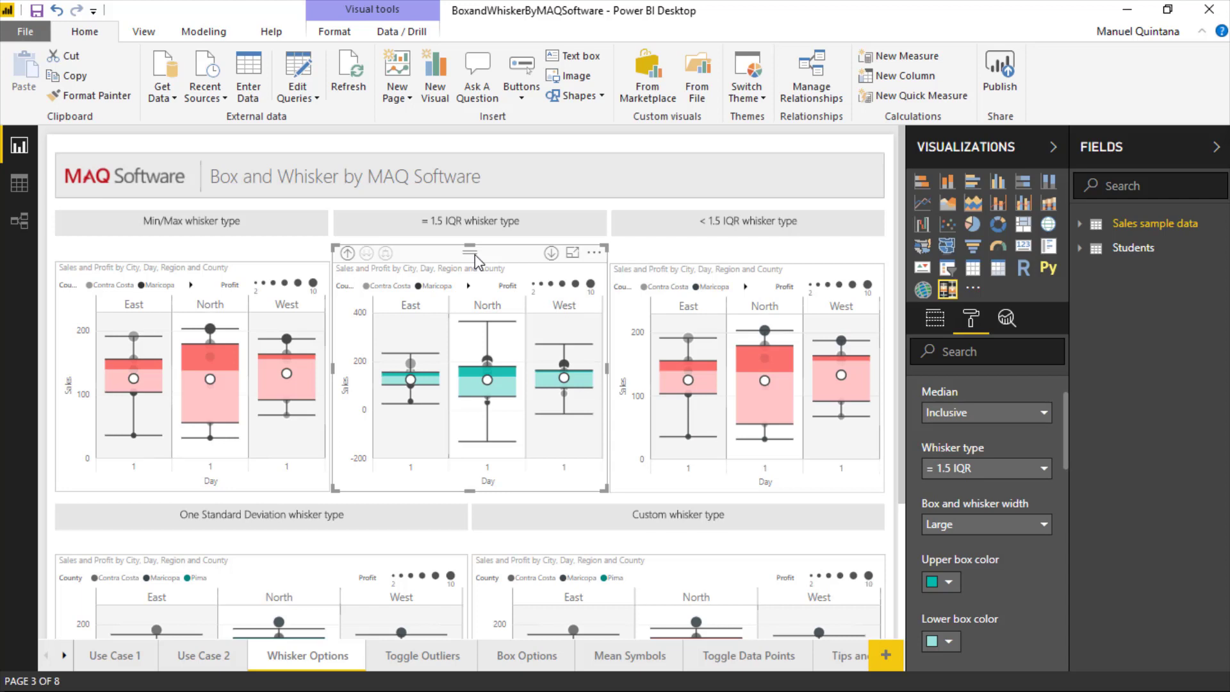
left_click(729, 259)
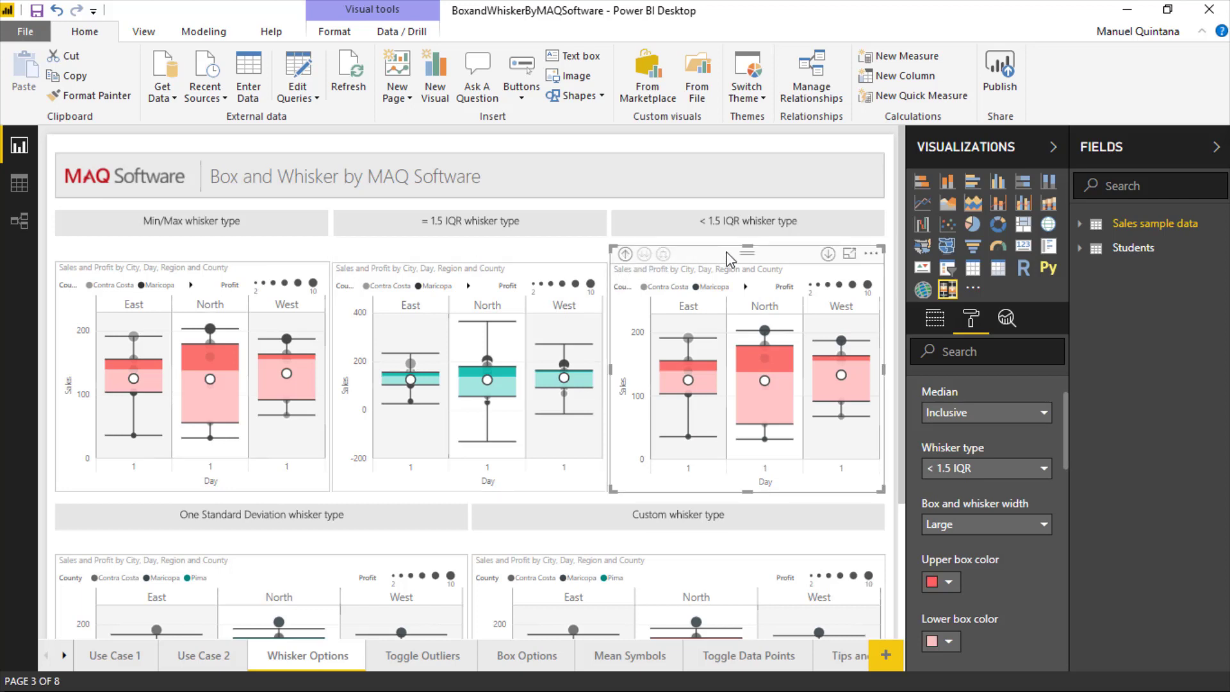
left_click(976, 473)
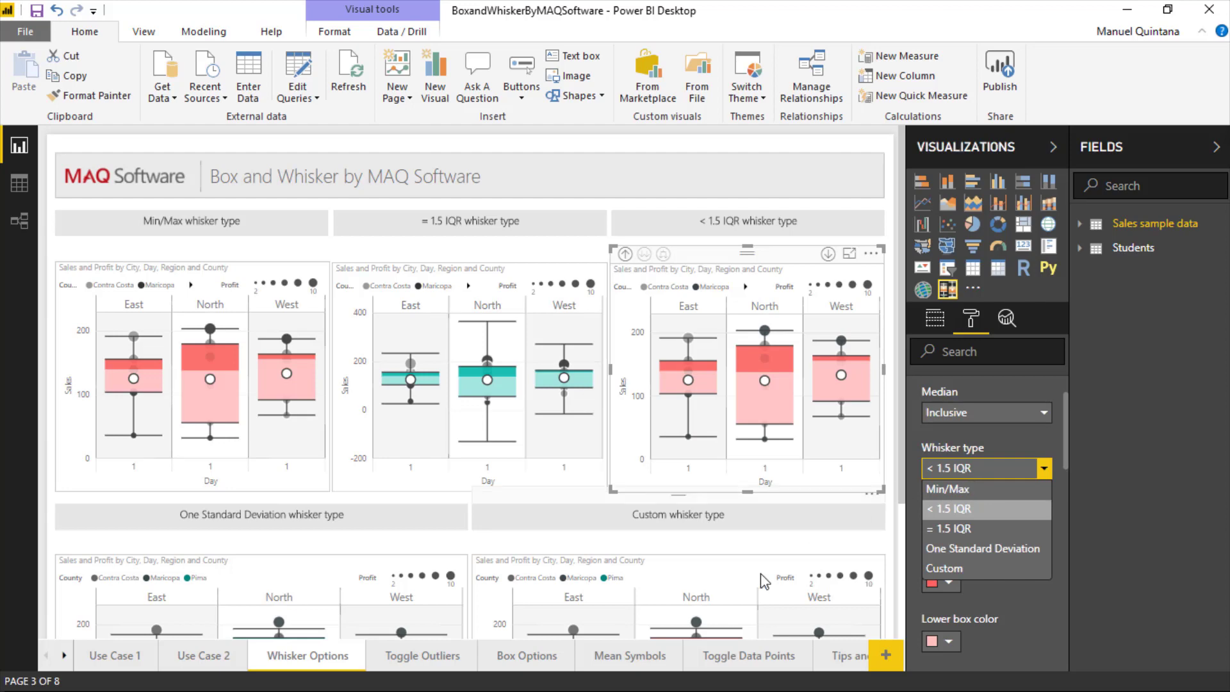
Close the whisker type list unchanged and go to the Toggle Outliers page.
left_click(530, 657)
left_click(530, 657)
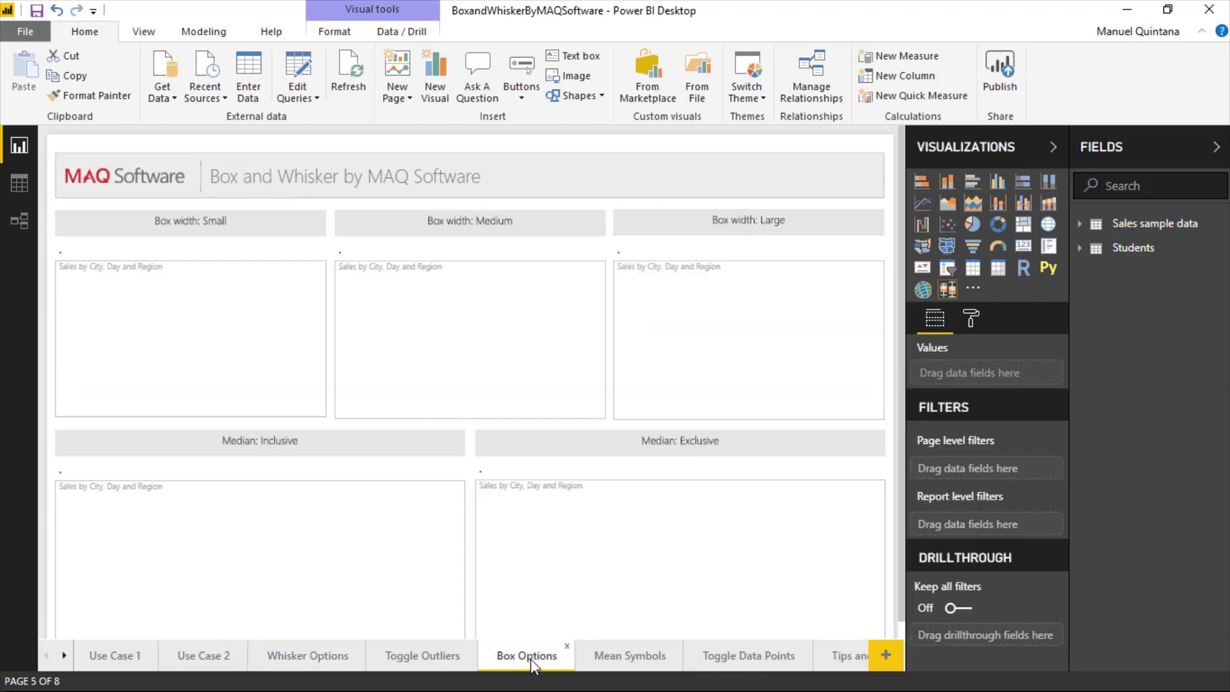
left_click(452, 657)
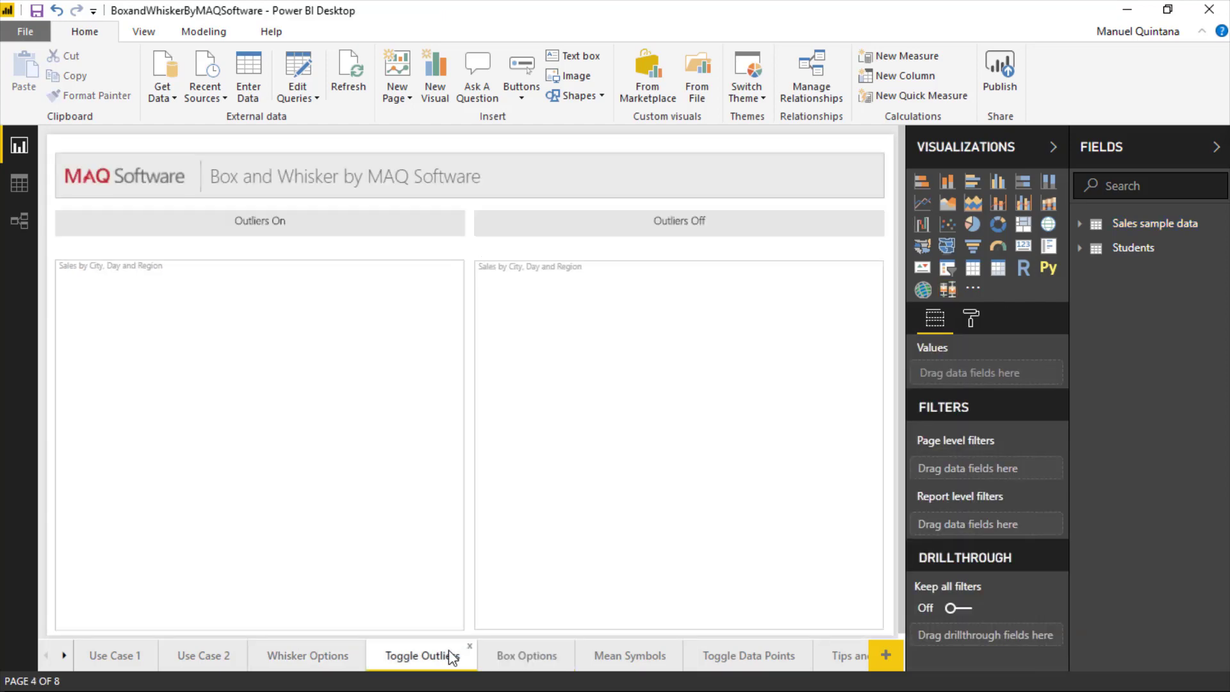
Show the Outliers On chart's Box options and select its lower percentile value.
left_click(409, 512)
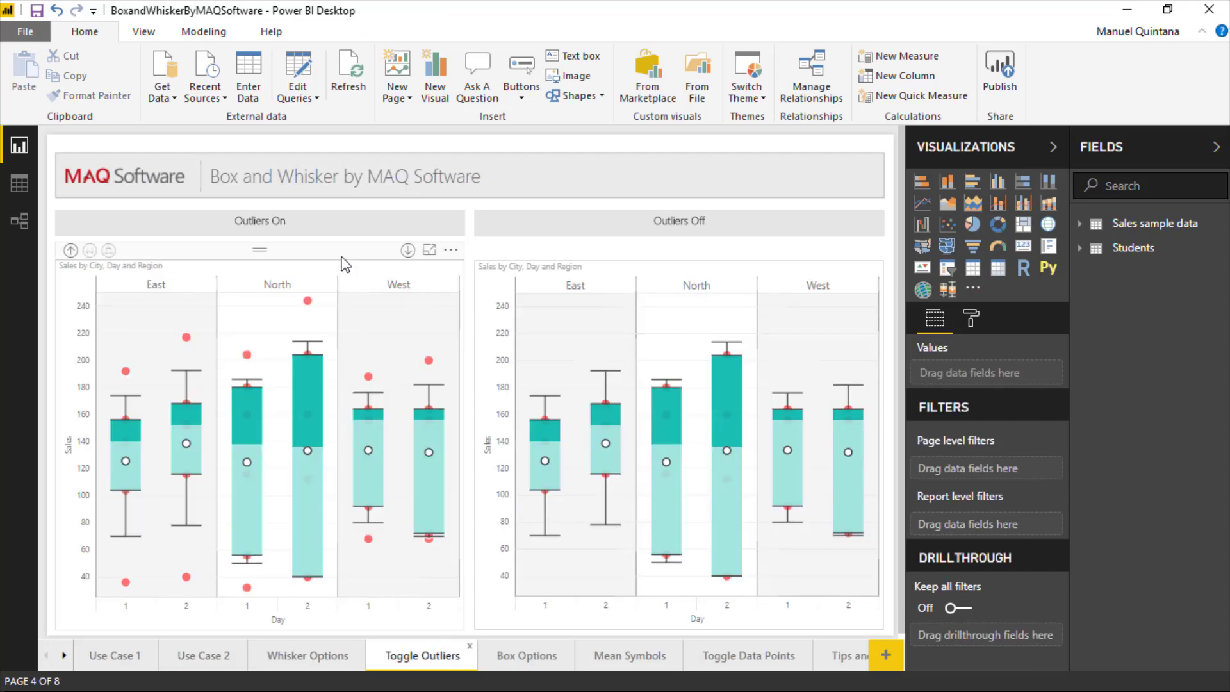
left_click(973, 318)
left_click(977, 448)
scroll(991, 552, "down", 2)
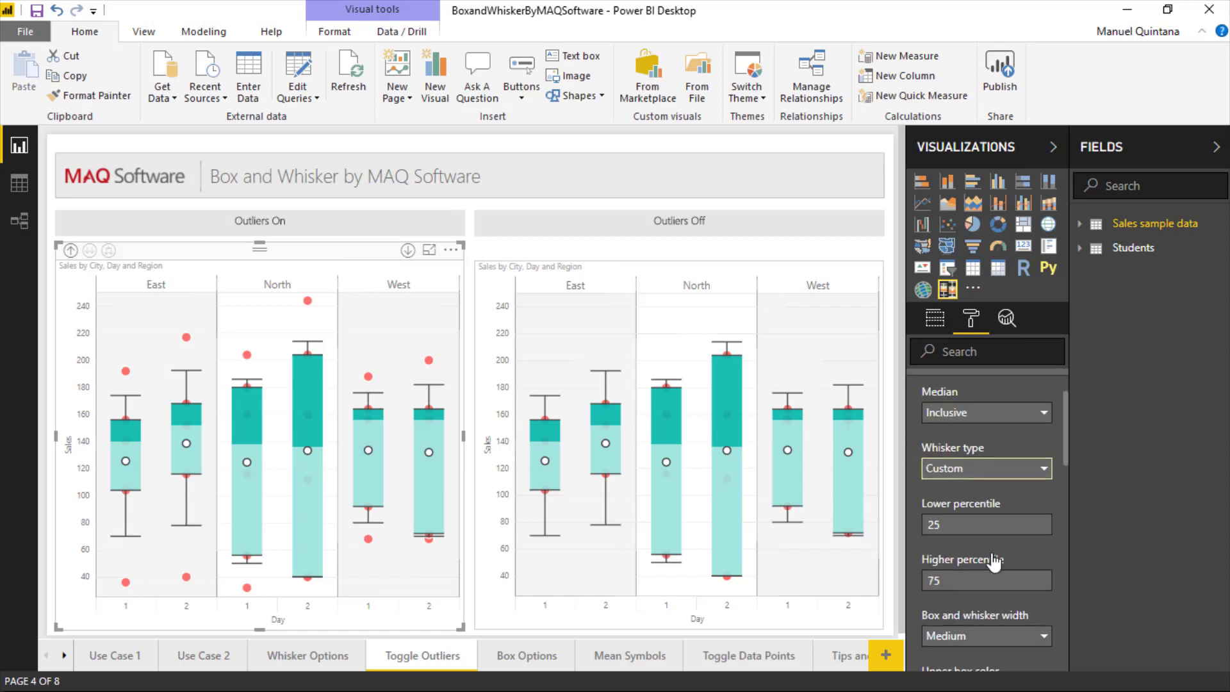
left_click(986, 522)
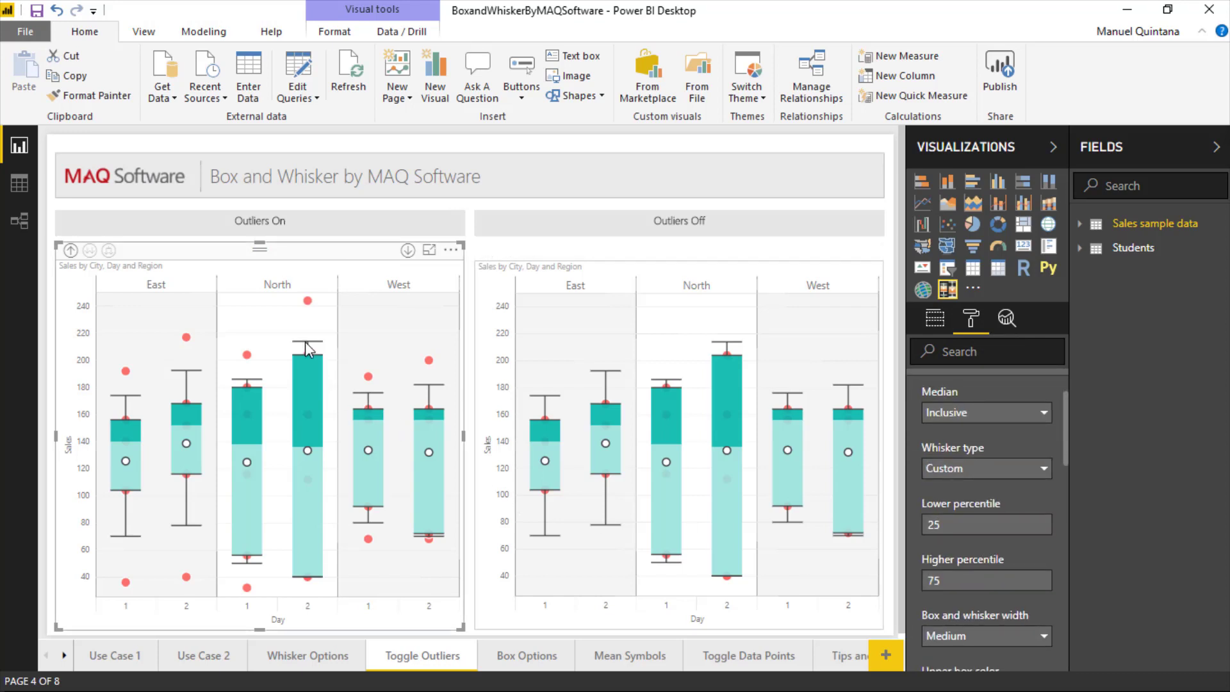
Confirm the Outliers Off chart's Outliers toggle is Off, then open the Box Options page.
mouse_move(308, 349)
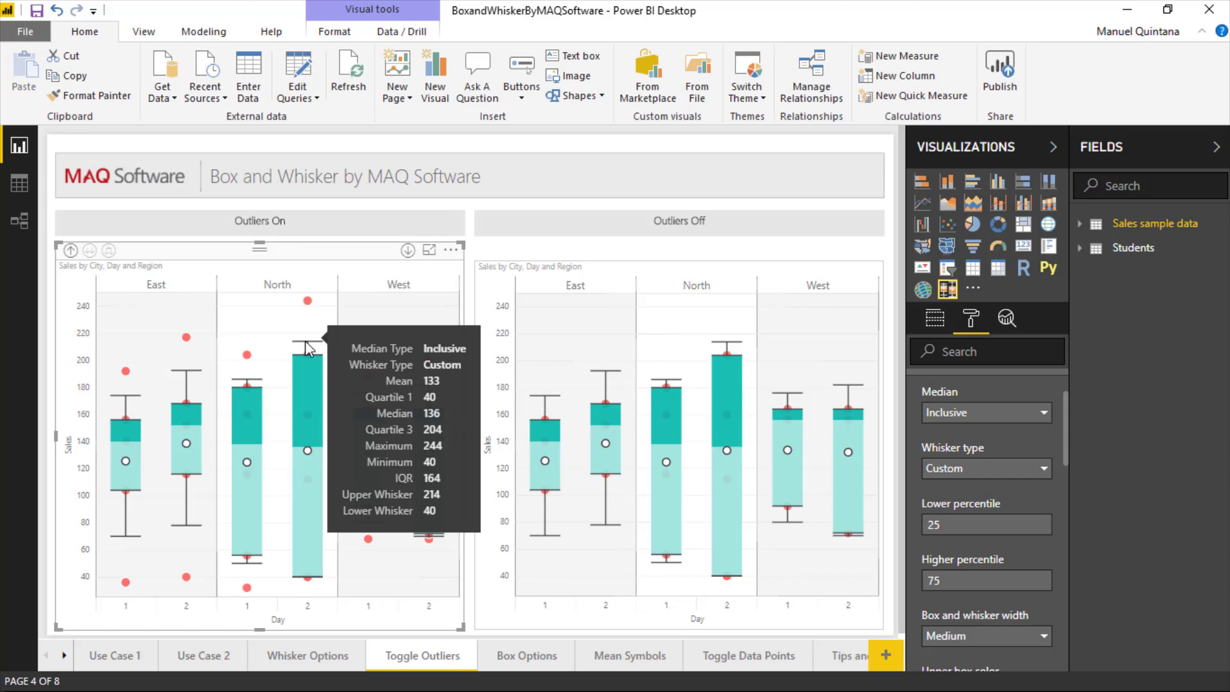
mouse_move(308, 304)
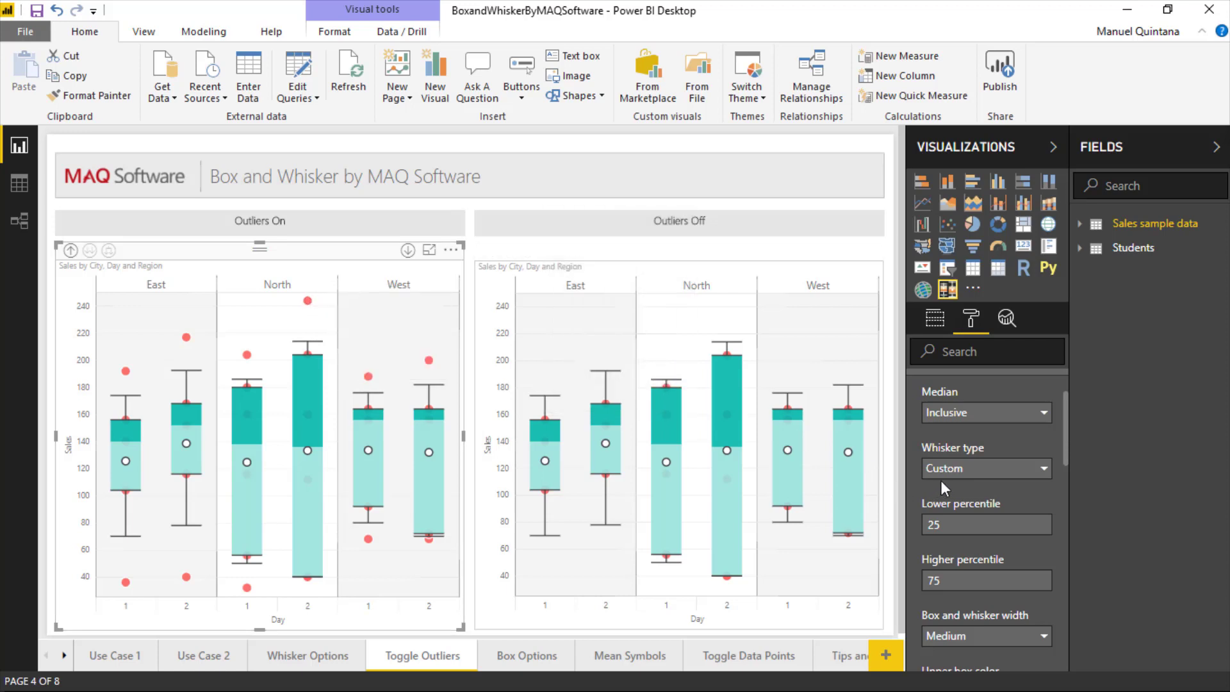
scroll(955, 477, "up", 2)
scroll(971, 464, "down", 5)
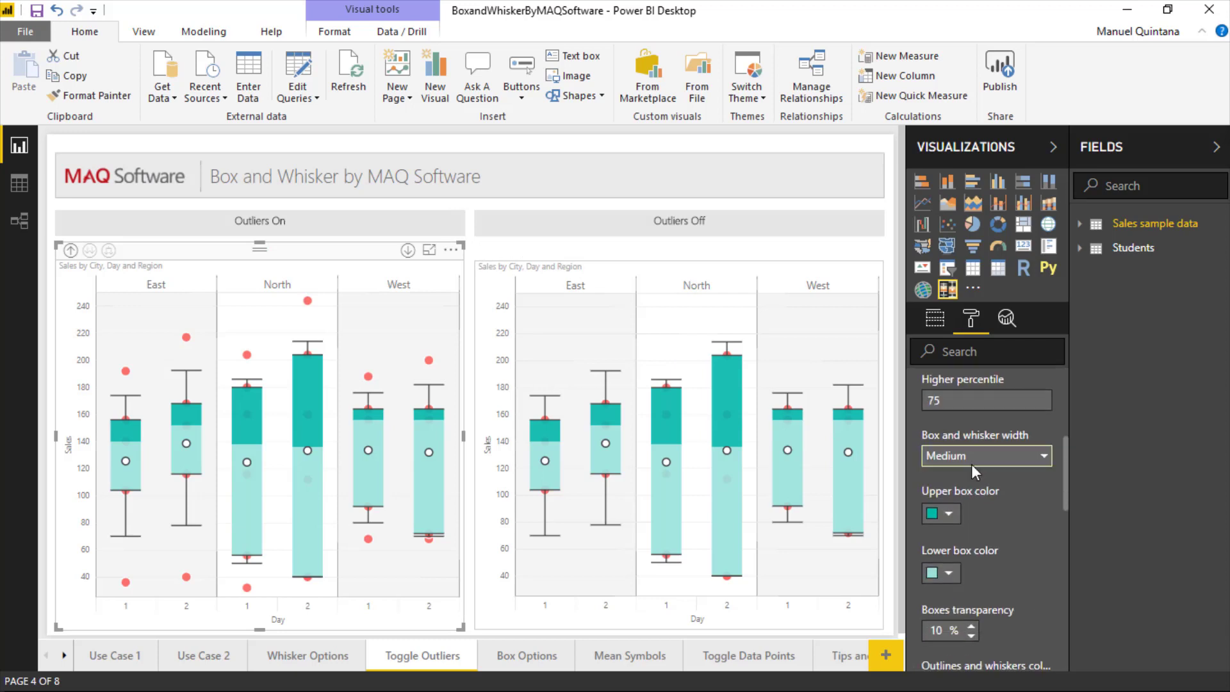
scroll(983, 495, "down", 3)
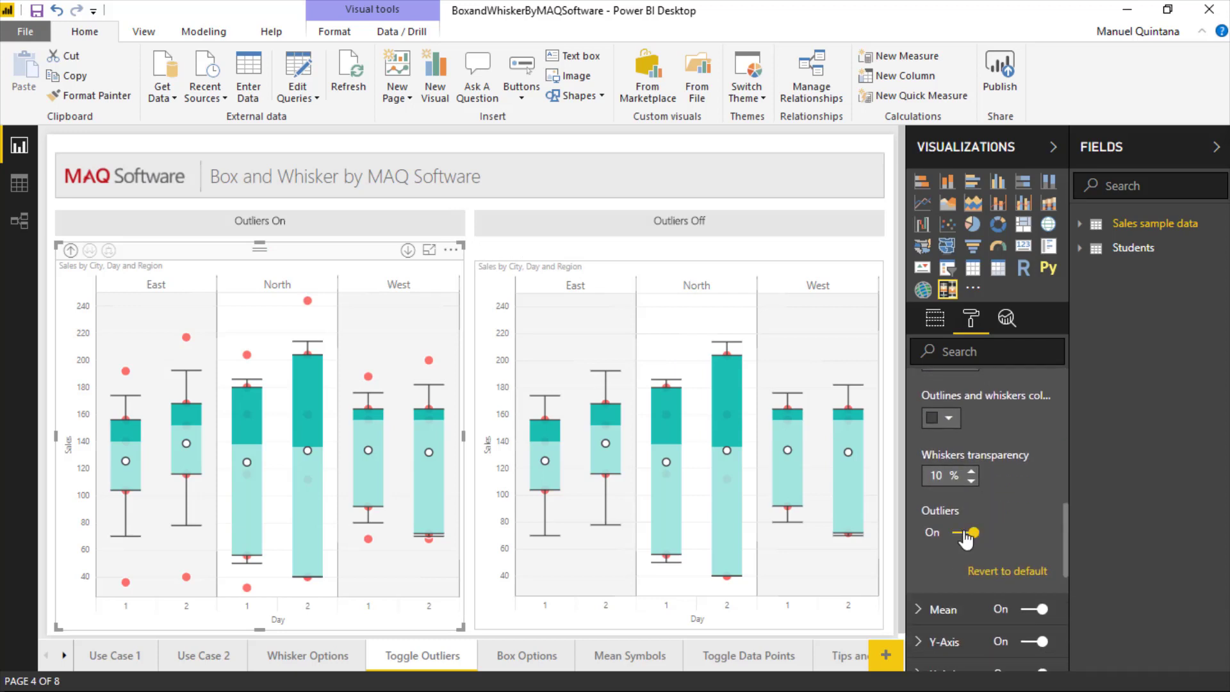
left_click(660, 260)
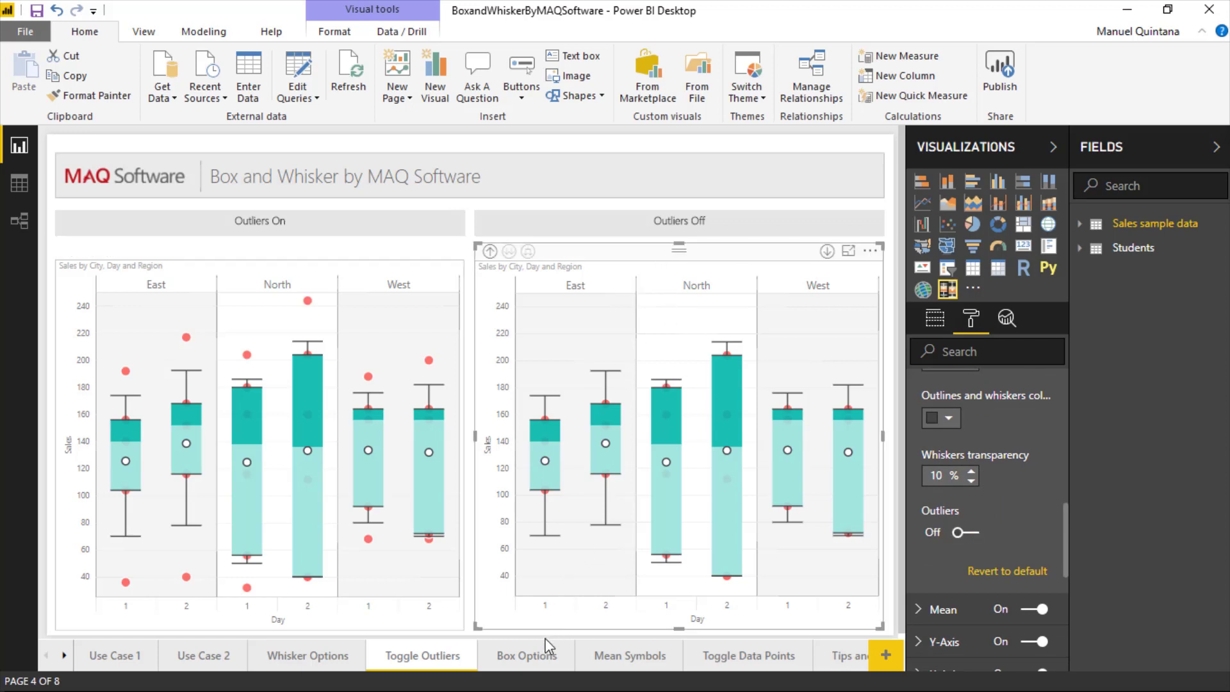
left_click(527, 655)
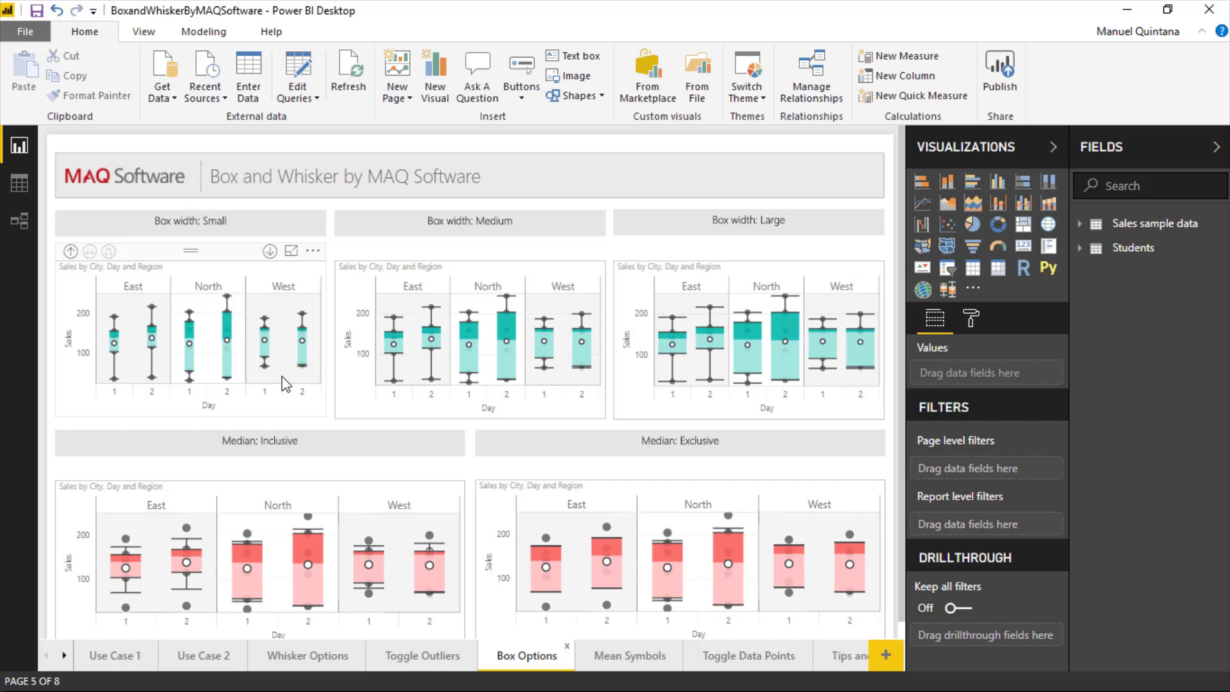
Show the Box width: Small chart's settings: Inclusive median, Min/Max whiskers, Small box width.
left_click(256, 263)
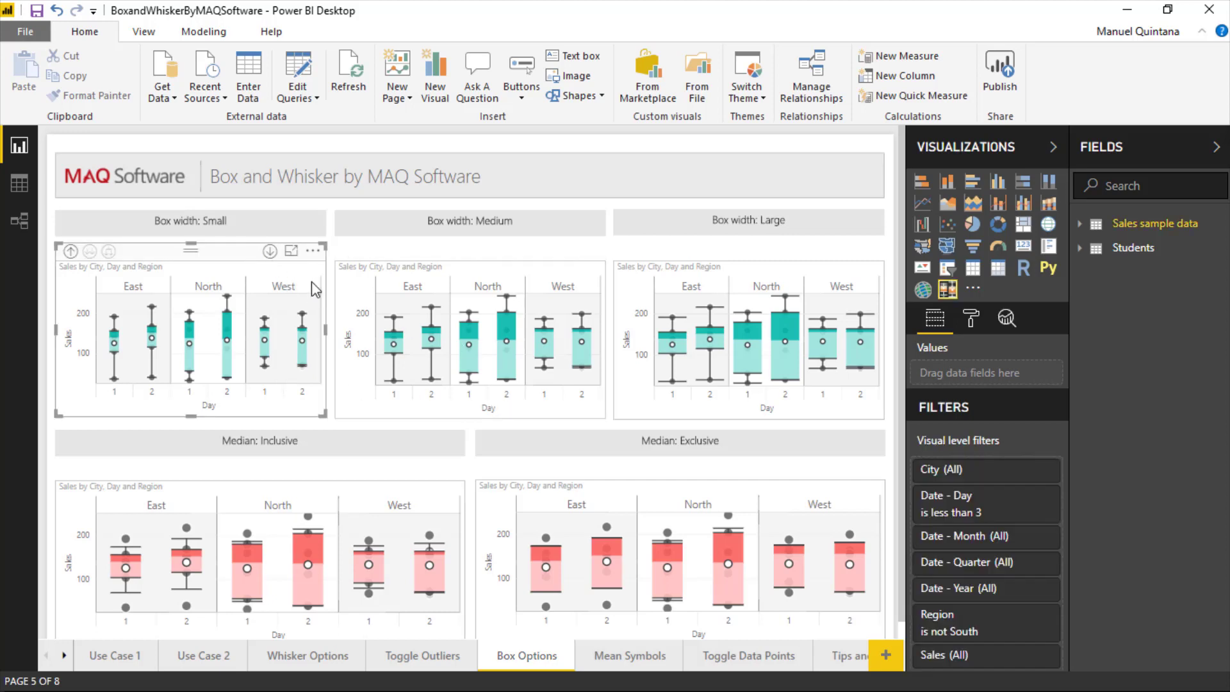
left_click(973, 324)
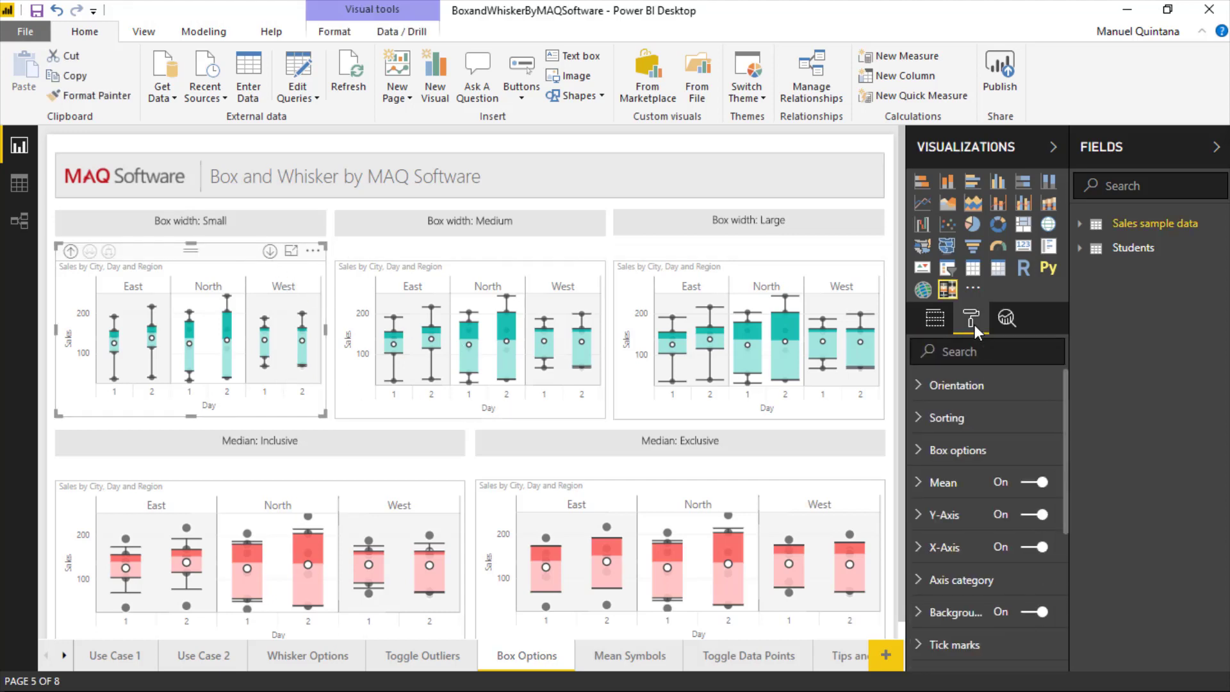
left_click(953, 452)
scroll(1003, 503, "down", 2)
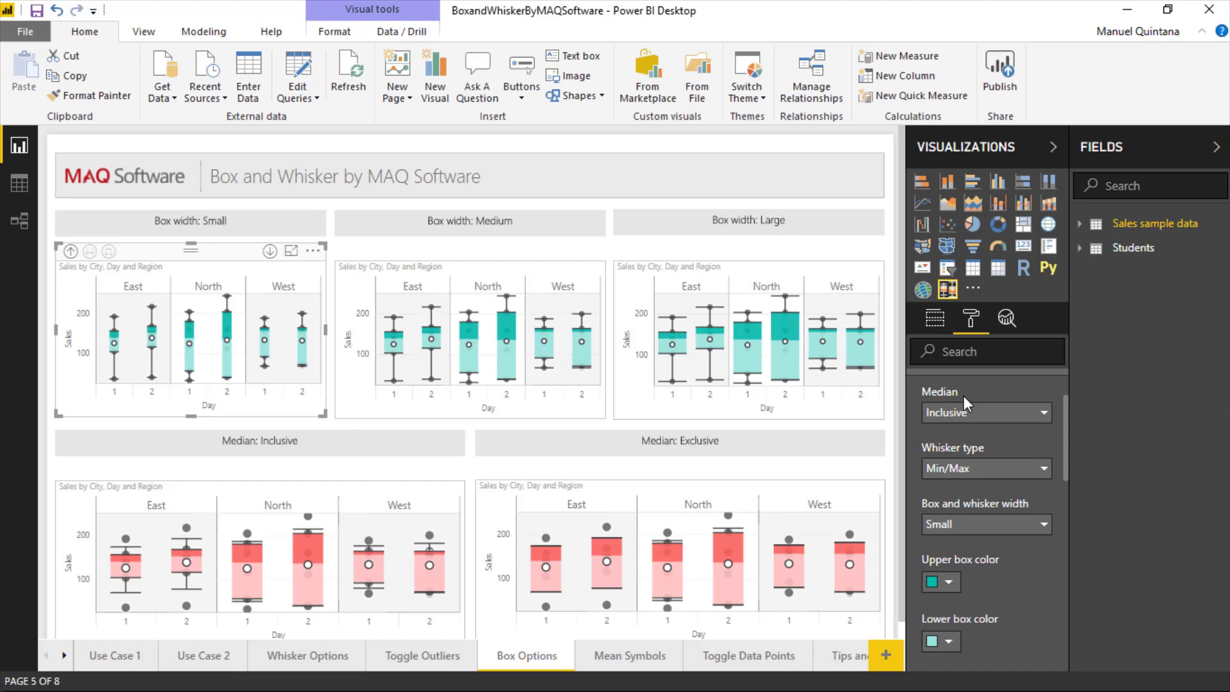
mouse_move(313, 566)
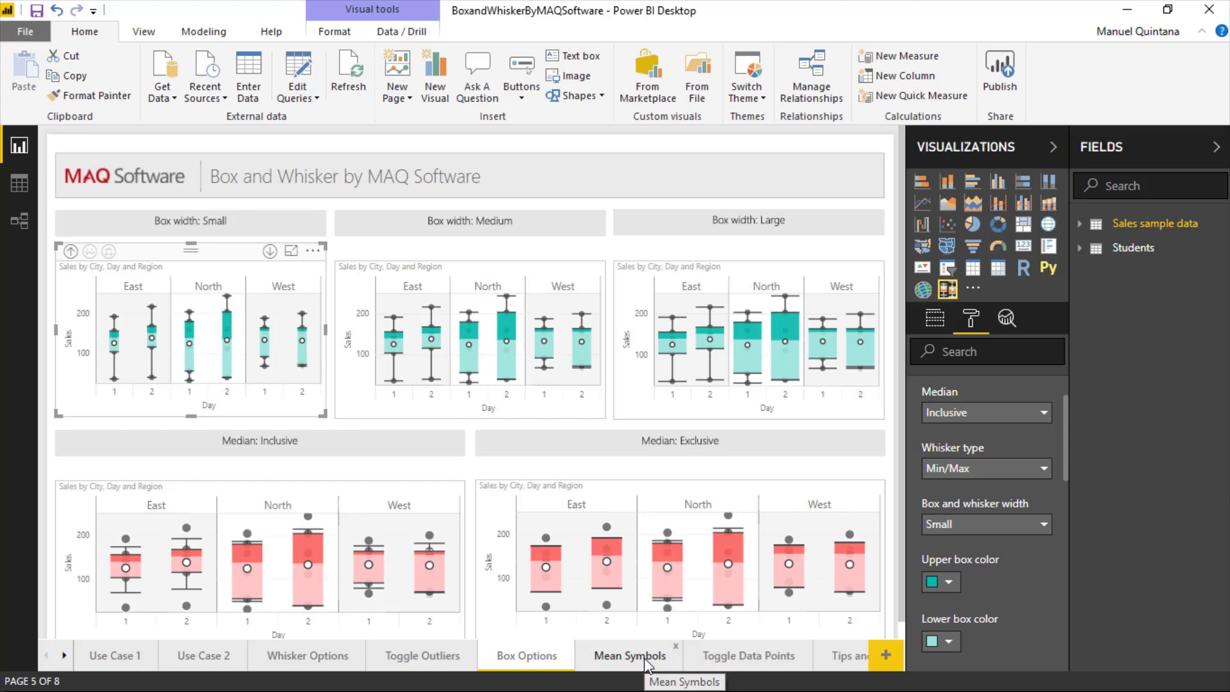
Review the Triangular mean chart's mean shape, colour and width, then open Toggle Data Points.
left_click(646, 665)
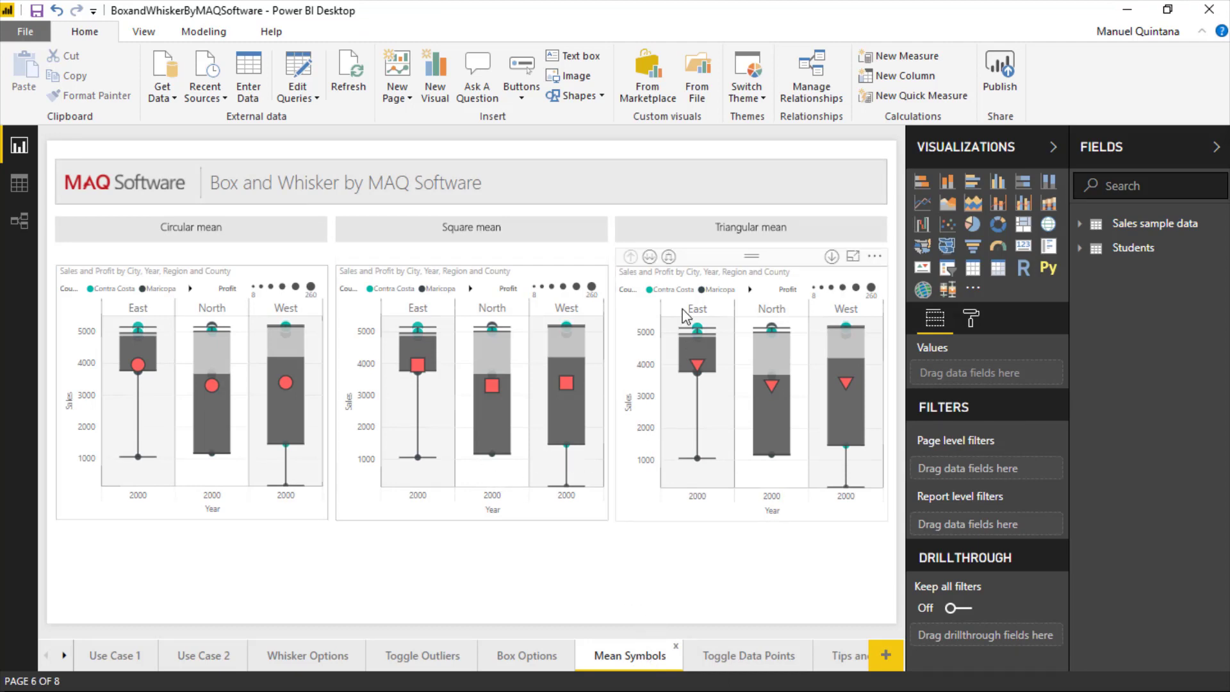
left_click(864, 362)
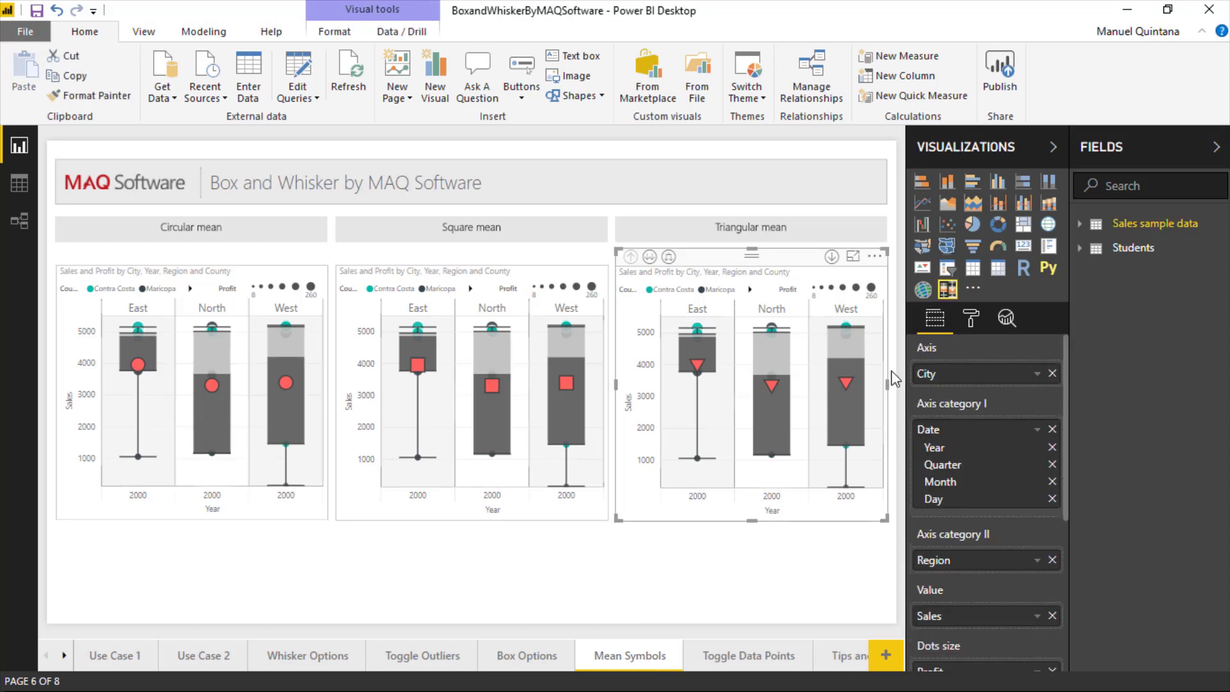
left_click(982, 328)
left_click(954, 487)
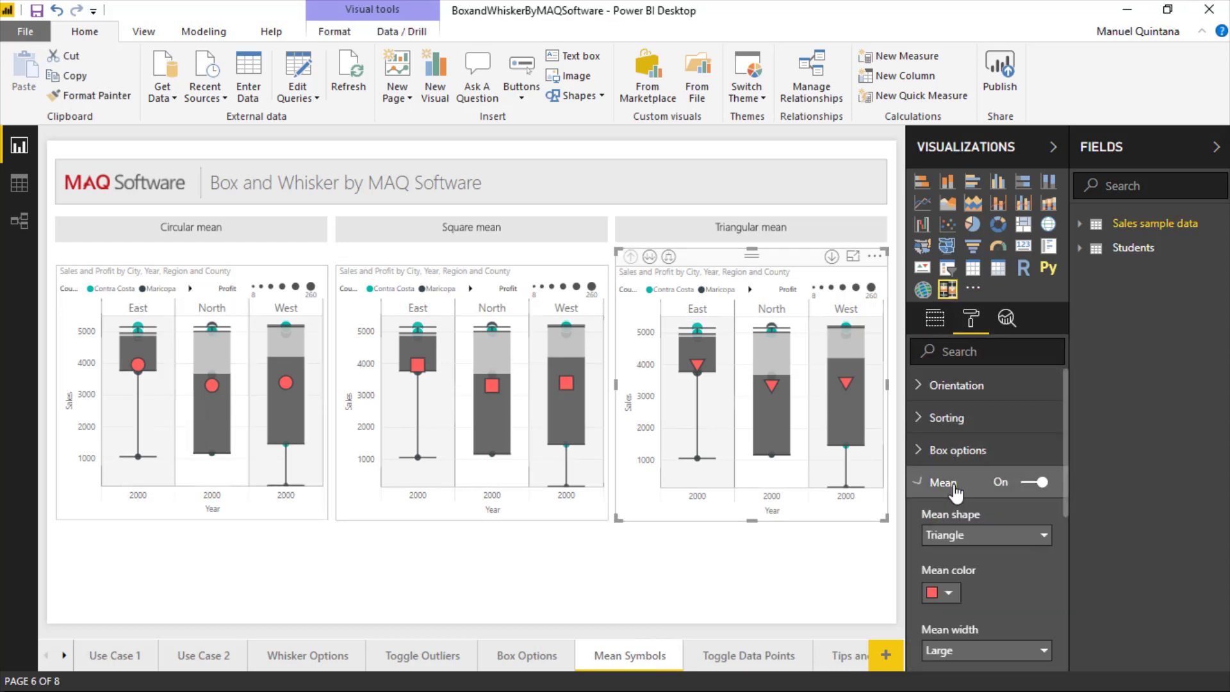
scroll(961, 500, "down", 2)
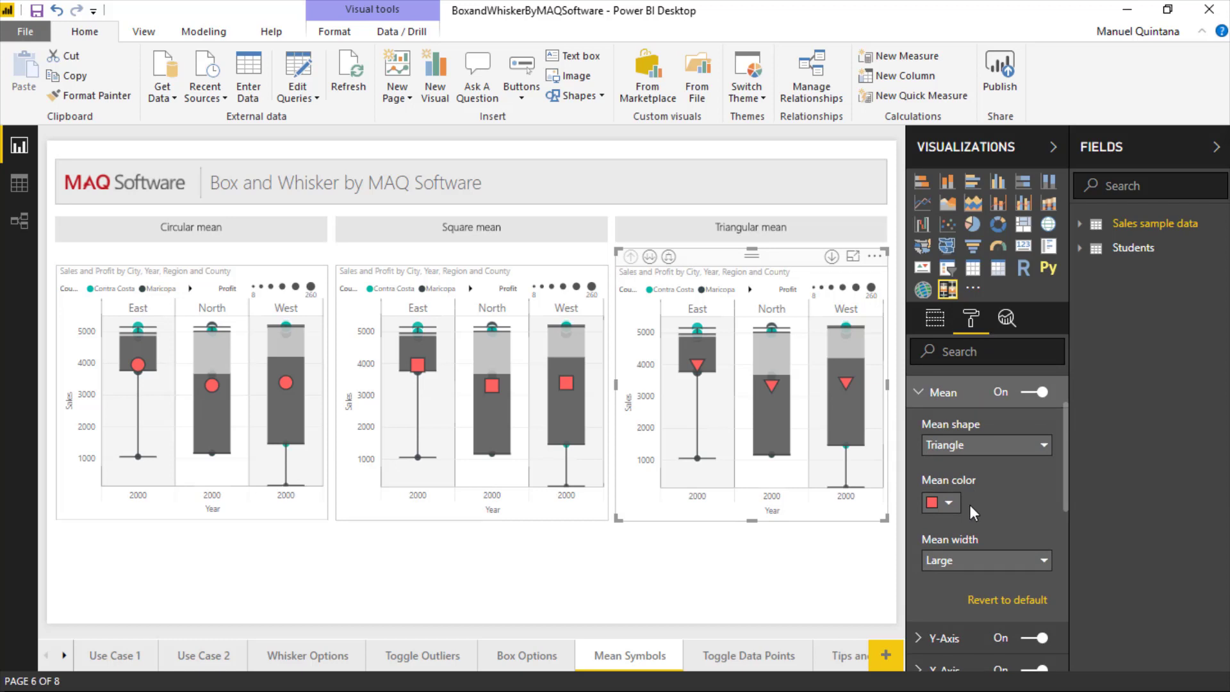
left_click(739, 643)
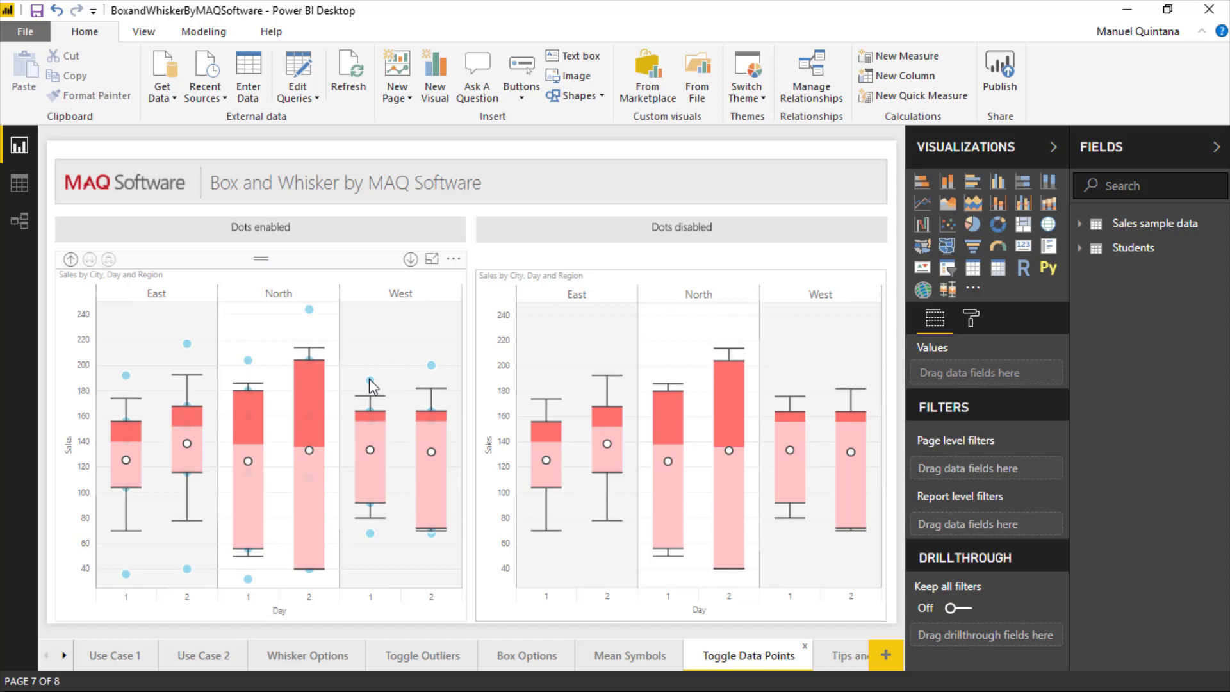
Show the Dots enabled chart's format settings down to its Dots option, which is On.
mouse_move(370, 381)
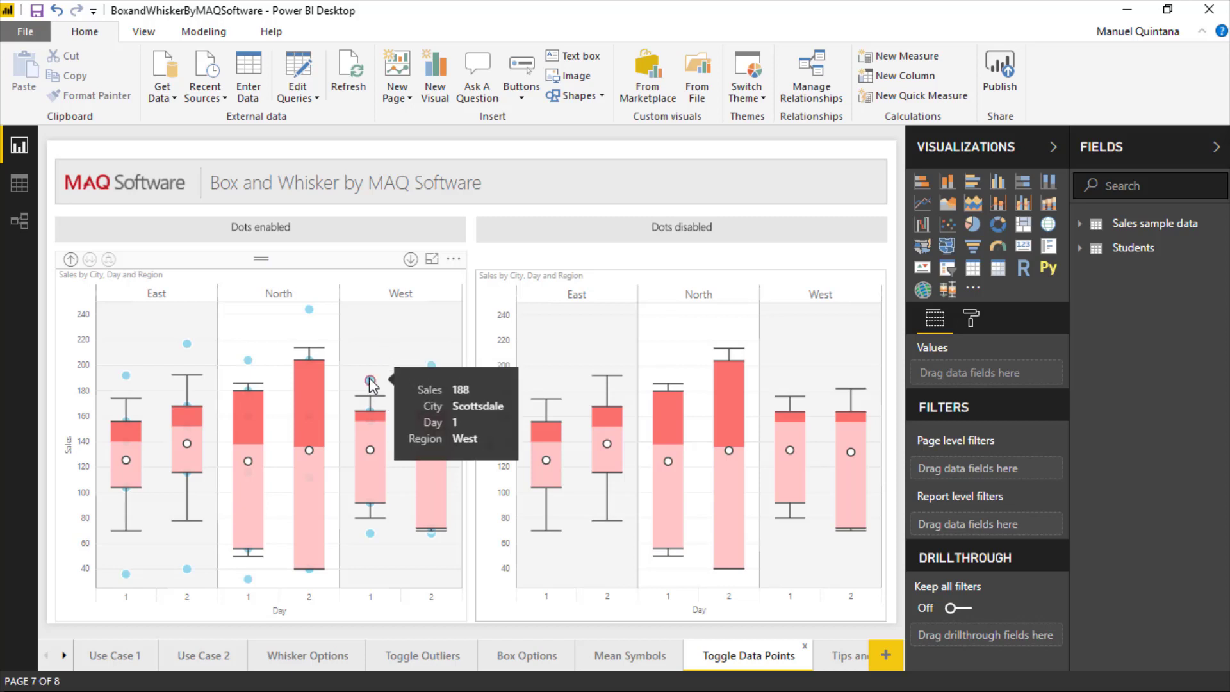
left_click(386, 339)
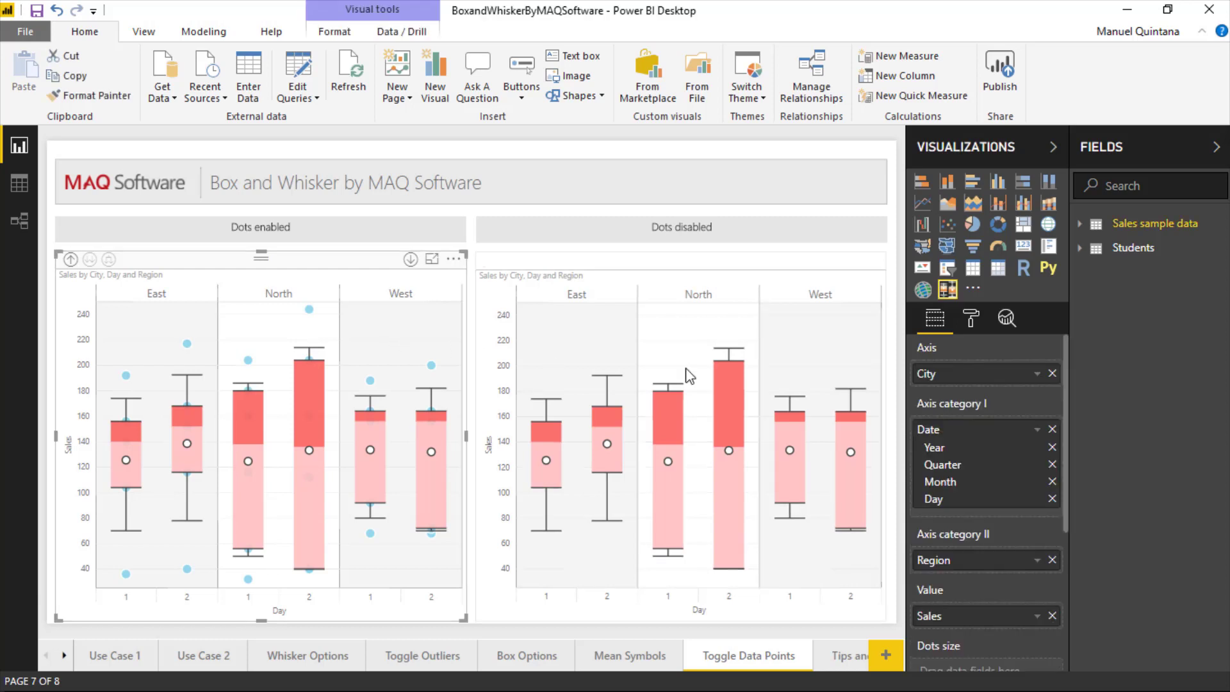
left_click(969, 312)
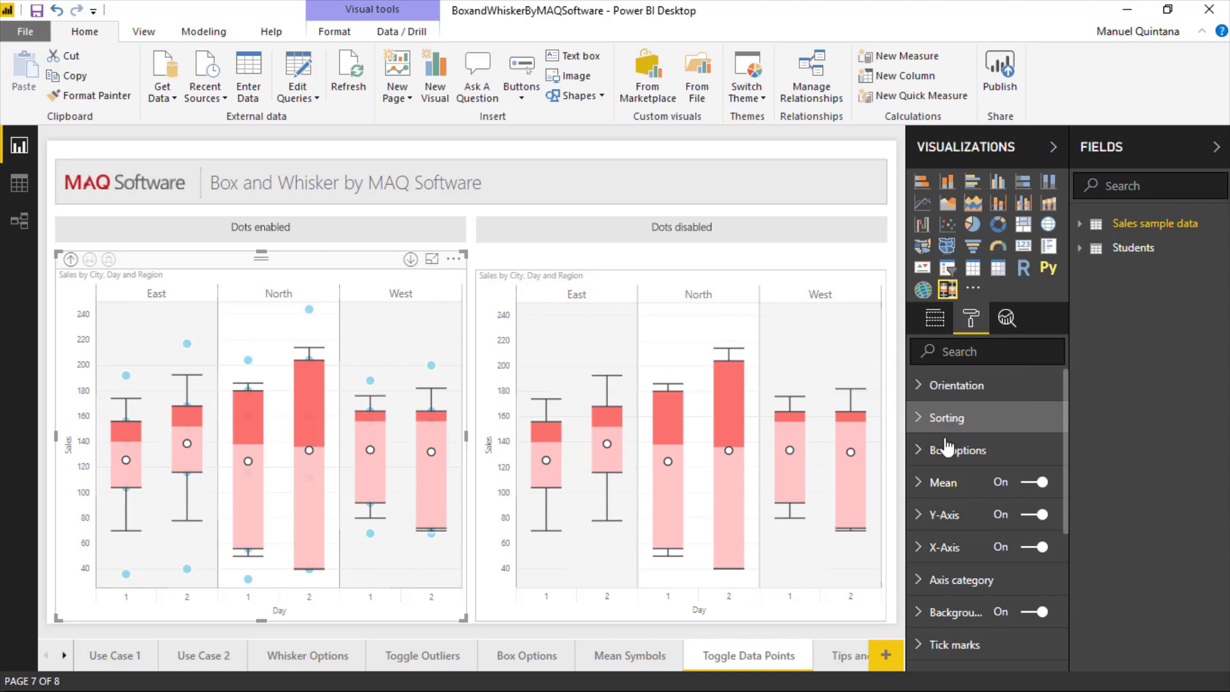
scroll(961, 579, "down", 3)
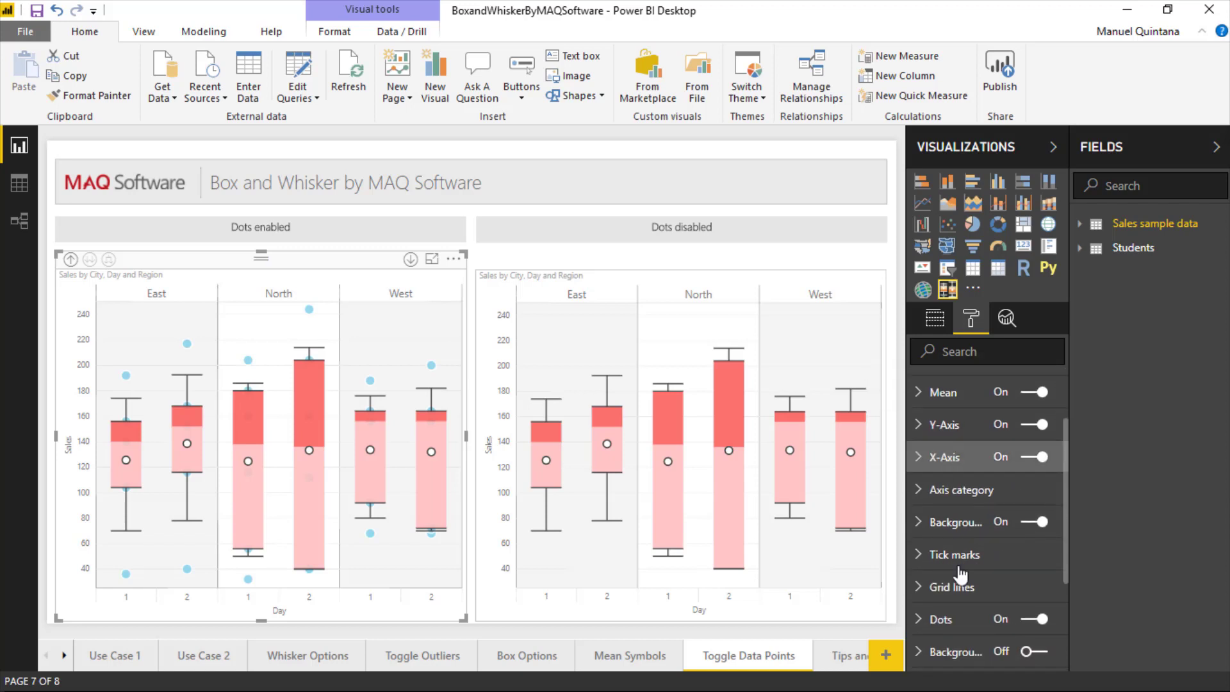